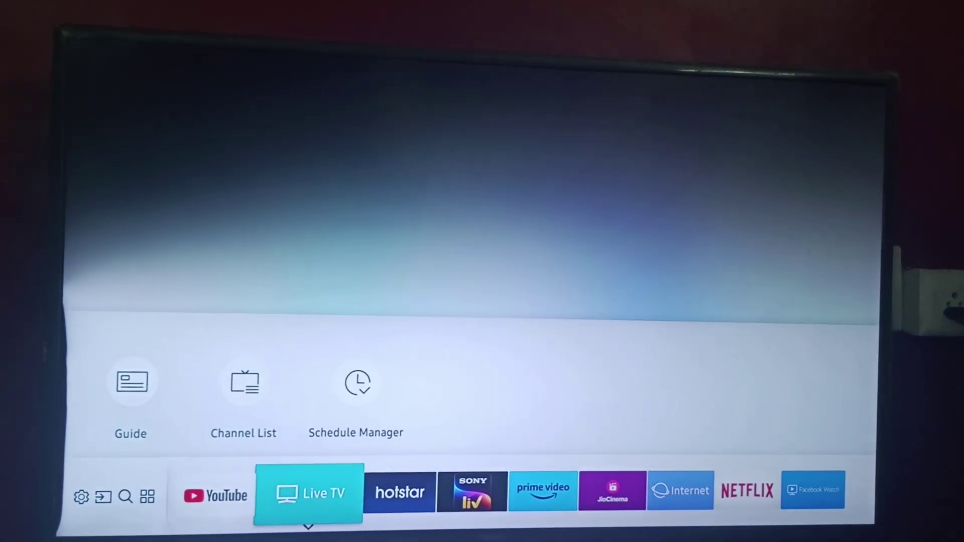
Open the APPS page from the home bar and highlight its Settings gear
{"action": "key", "text": "Left"}
{"action": "key", "text": "Left"}
{"action": "key", "text": "Left"}
{"action": "key", "text": "Right"}
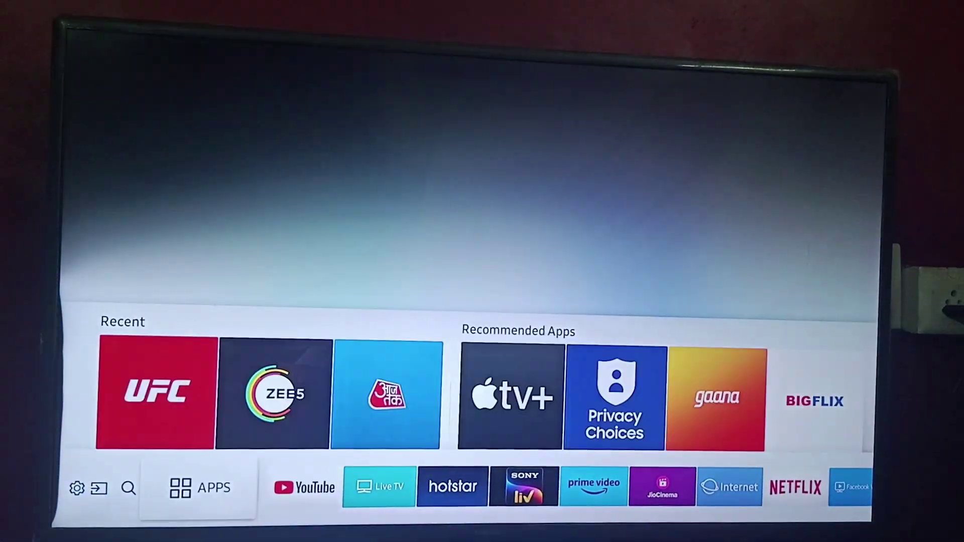
{"action": "key", "text": "Return"}
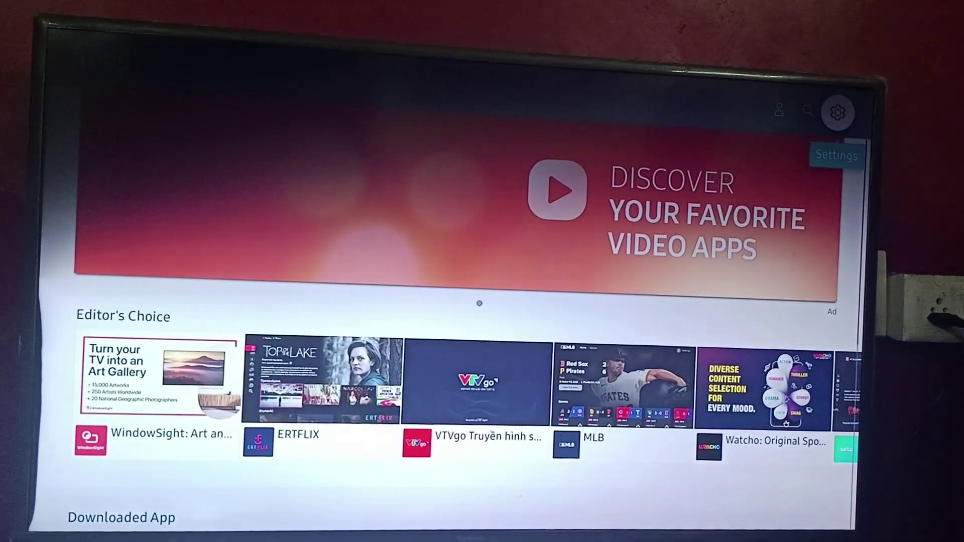
{"action": "key", "text": "Left"}
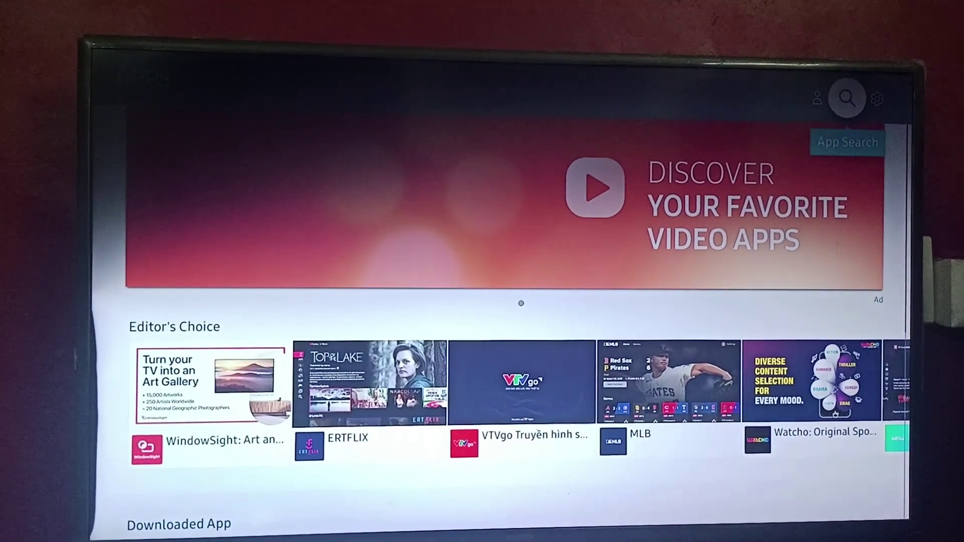
{"action": "key", "text": "Left"}
{"action": "key", "text": "Right"}
{"action": "key", "text": "Right"}
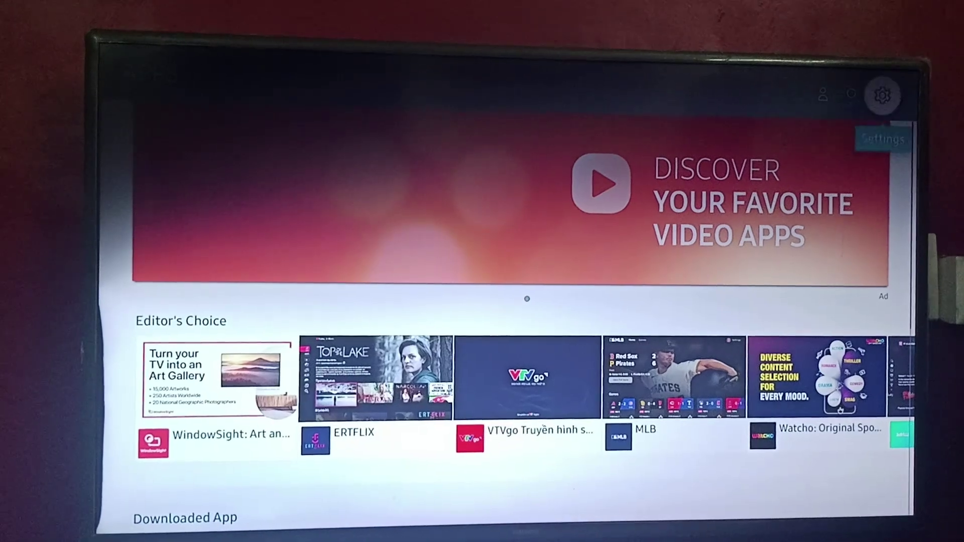
Open the installed-apps list and show JioCinema's Delete, Lock/Unlock and Move options
{"action": "key", "text": "Return"}
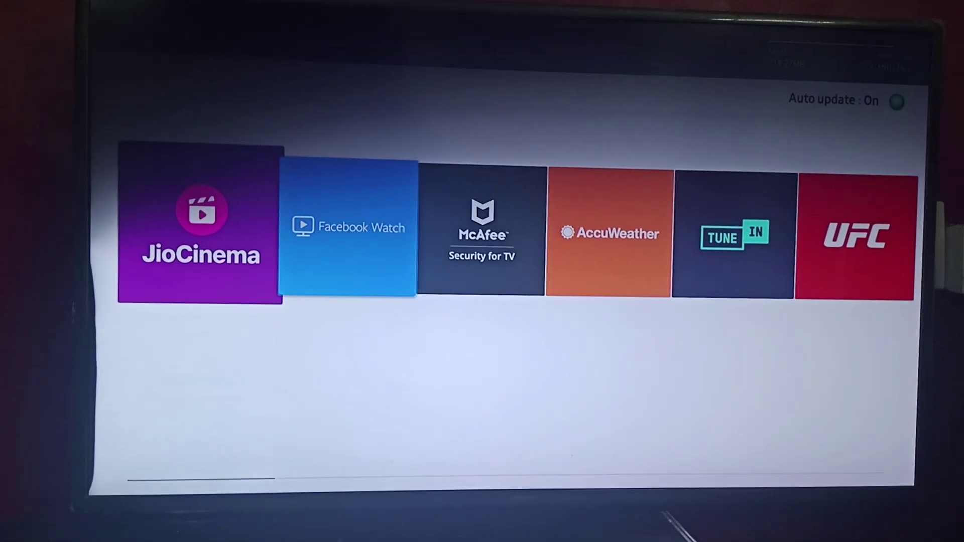
{"action": "key", "text": "Right"}
{"action": "key", "text": "Right"}
{"action": "key", "text": "Right"}
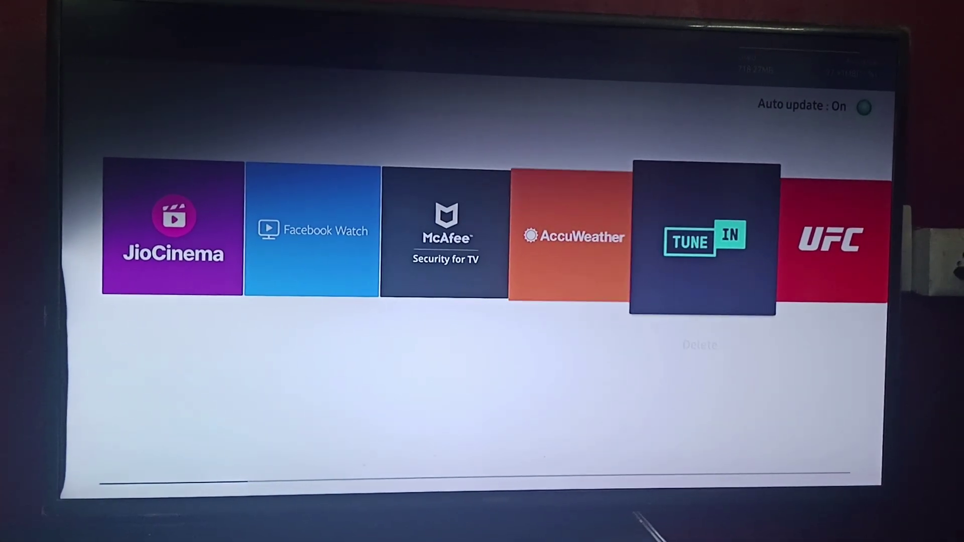
{"action": "key", "text": "Right"}
{"action": "key", "text": "Right"}
{"action": "key", "text": "Right"}
{"action": "key", "text": "Left"}
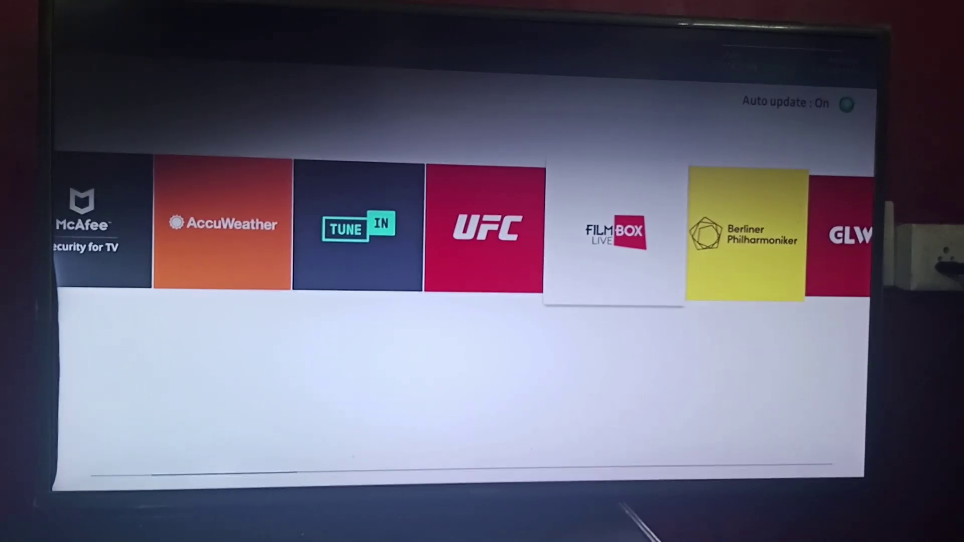
{"action": "key", "text": "Left"}
{"action": "key", "text": "Left"}
{"action": "key", "text": "Left"}
{"action": "key", "text": "Left"}
{"action": "key", "text": "Left"}
{"action": "key", "text": "Left"}
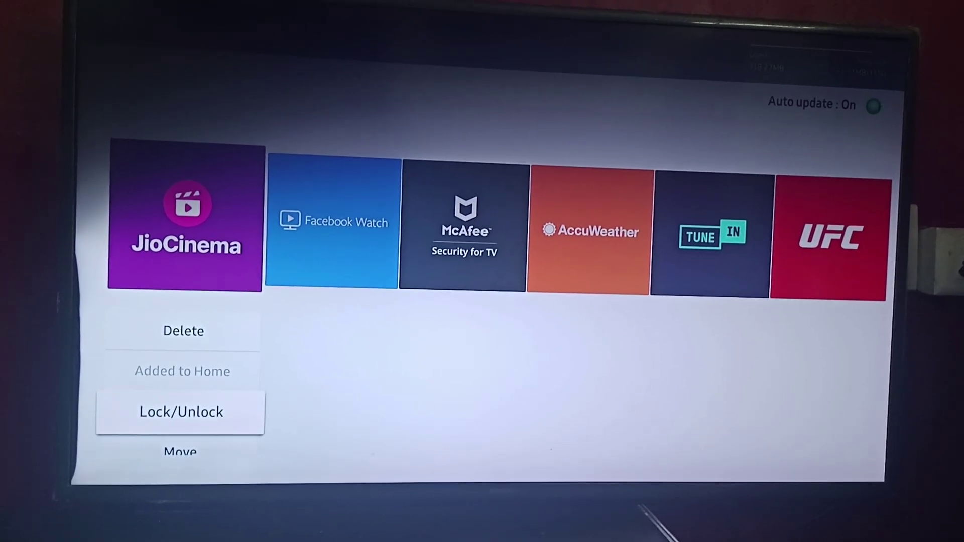
Highlight Delete in JioCinema's options menu
{"action": "key", "text": "Up"}
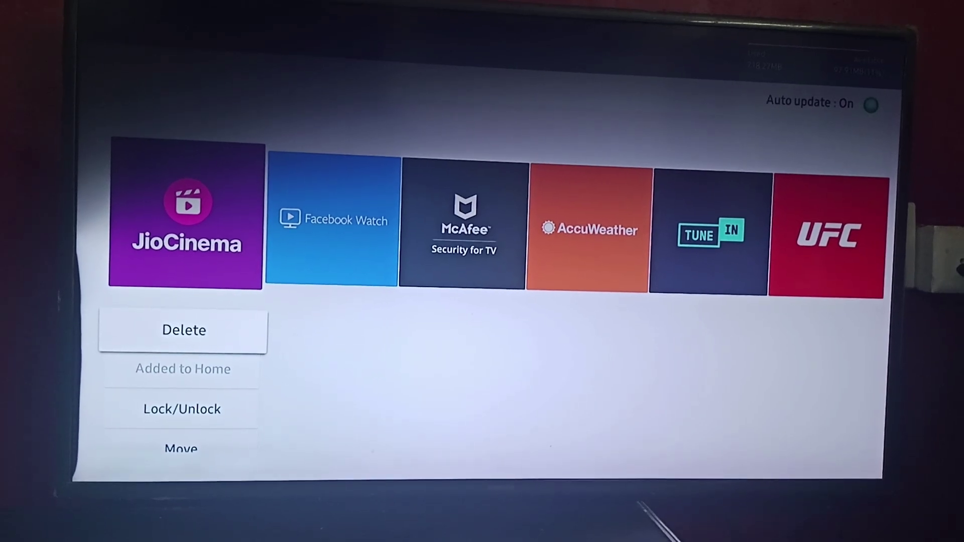